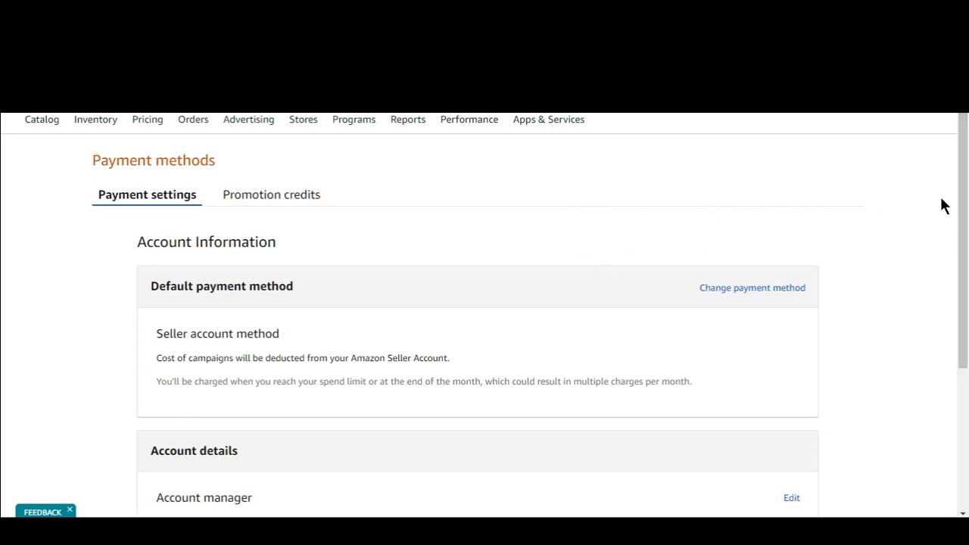
scroll(963, 198, down, 1)
scroll(956, 237, down, 1)
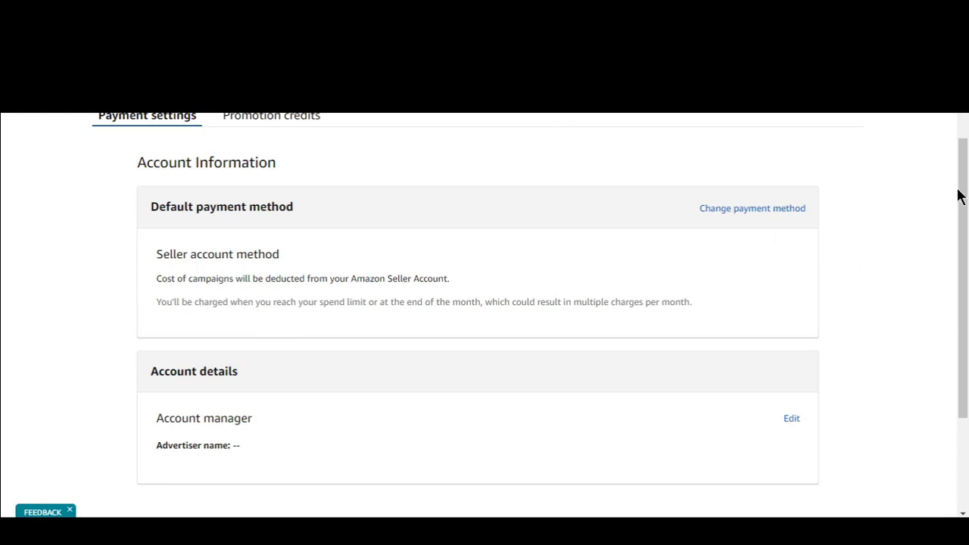
scroll(582, 147, up, 1)
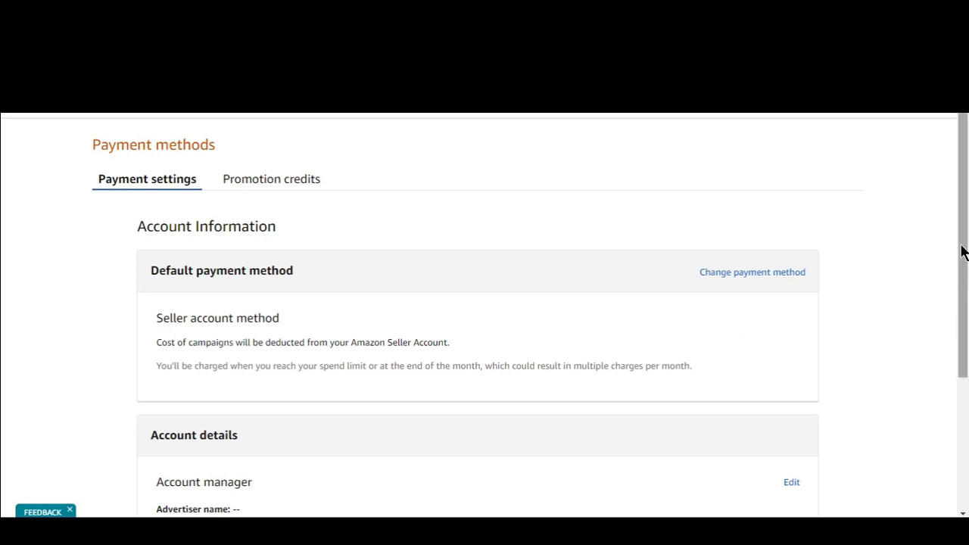
drag(963, 259, 964, 299)
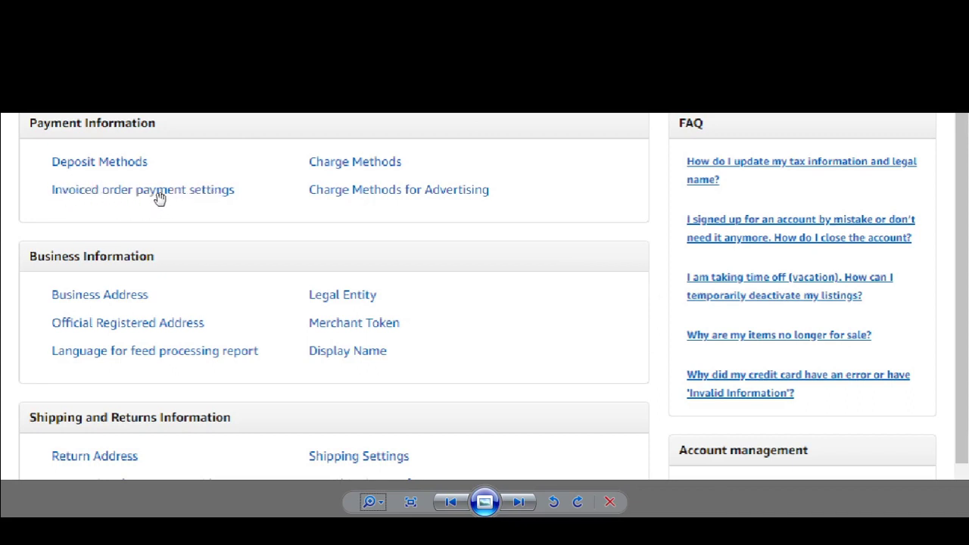
- Open Invoiced order payment settings under Payment Information, leaving 'When the buyer pays Amazon' selected
click(215, 194)
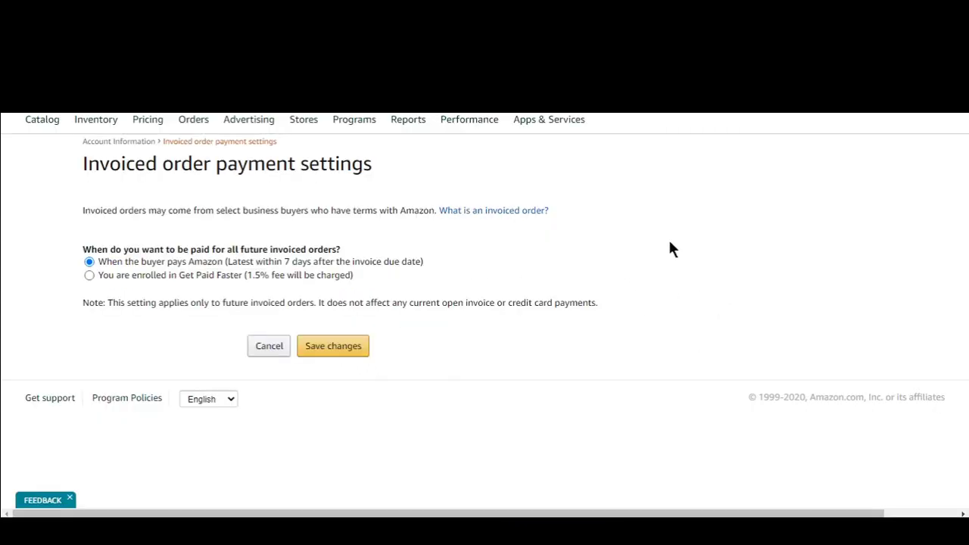